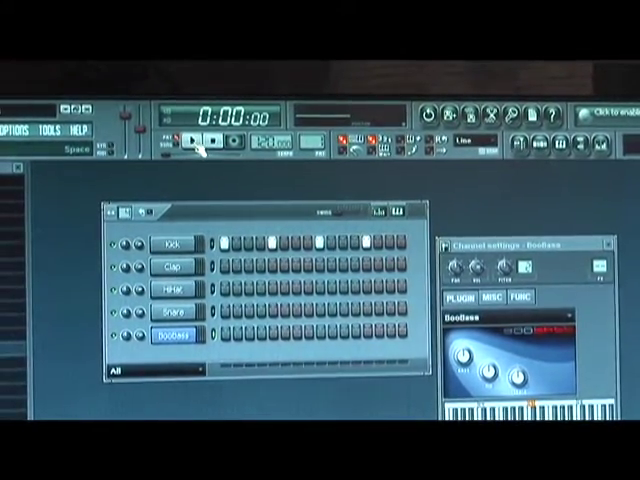
Step: Play the step-sequencer pattern containing the Kick and BooBass lines
left_click(200, 146)
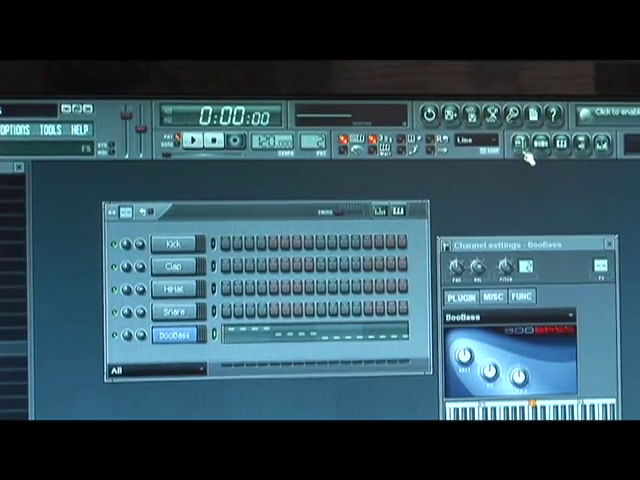
Step: Show the playlist with Pattern 1, moving the step sequencer aside and then hiding it
left_click(528, 150)
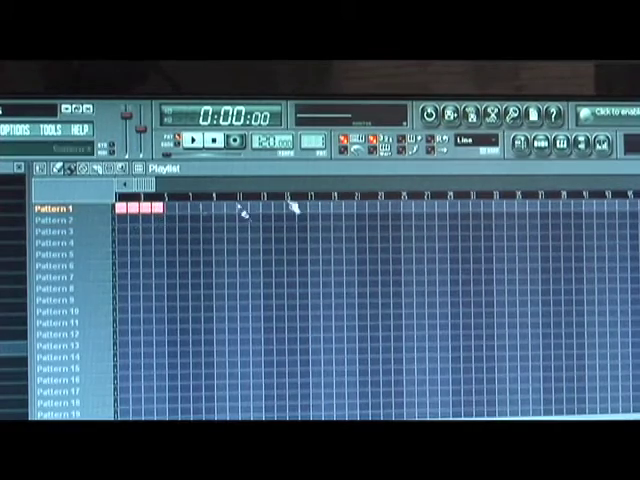
key("F6")
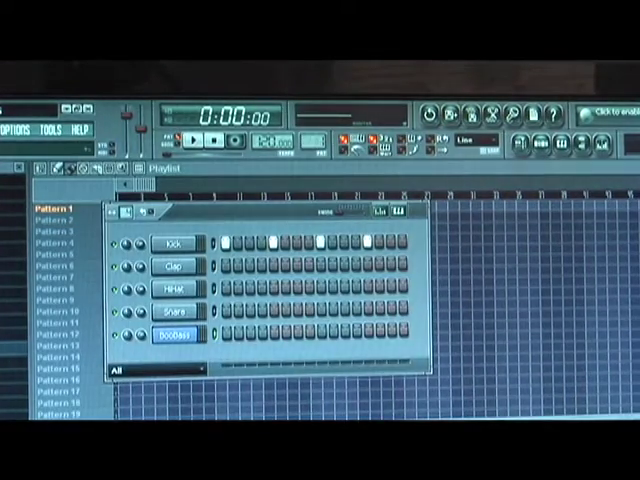
left_click_drag(221, 213, 250, 268)
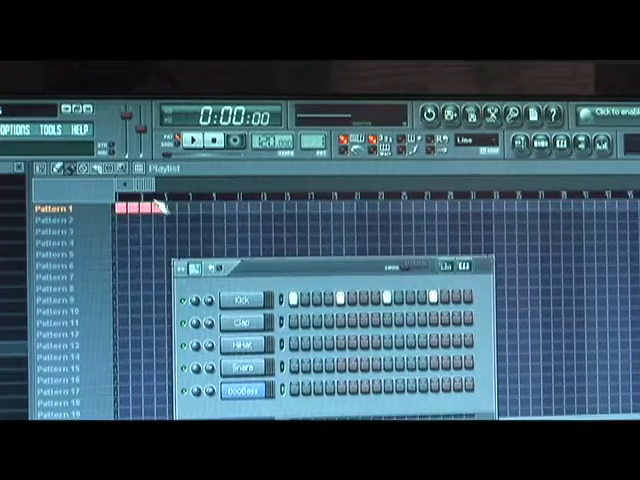
key("F6")
left_click(521, 147)
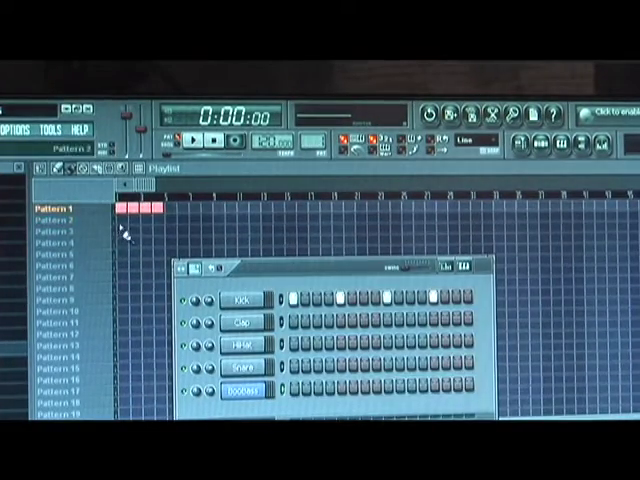
key("F6")
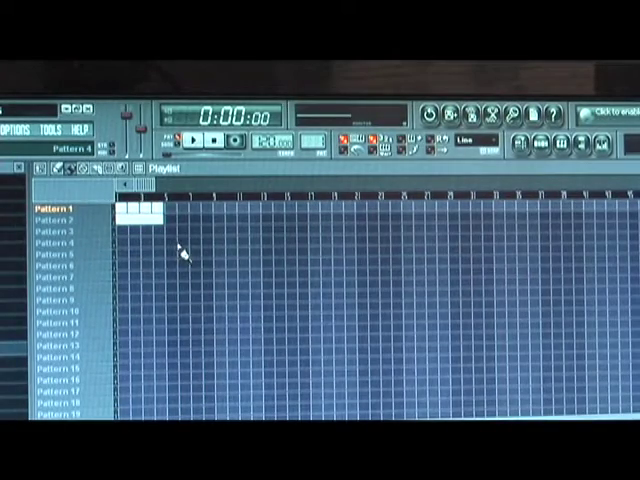
Step: Play the playlist arrangement in song mode through the Pattern 1 block
left_click(195, 143)
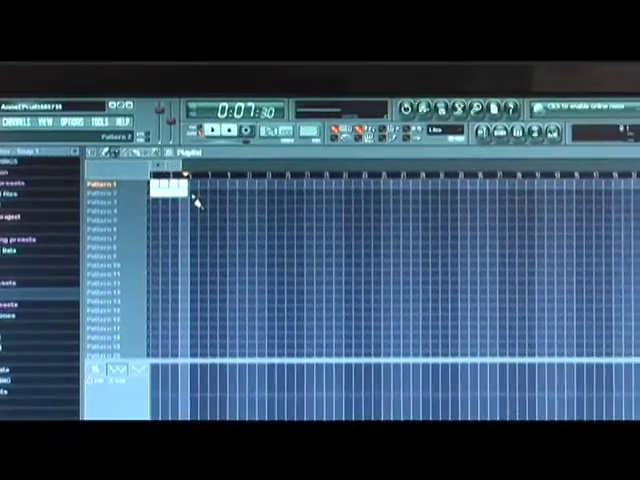
Step: Draw a Pattern 2 clip right after Pattern 1 in the playlist, then deselect it
left_click(198, 200)
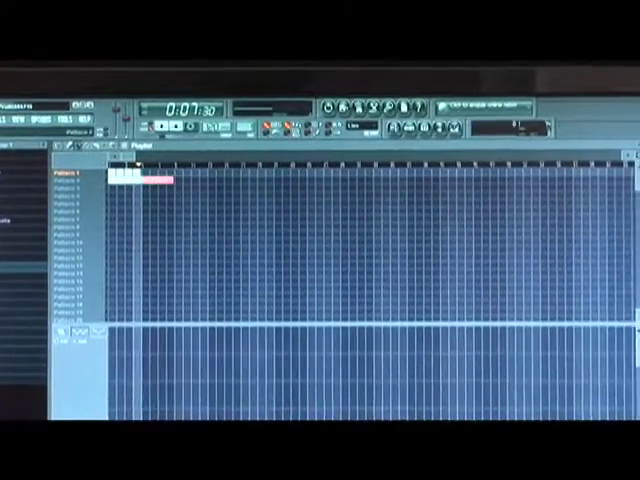
left_click(168, 207)
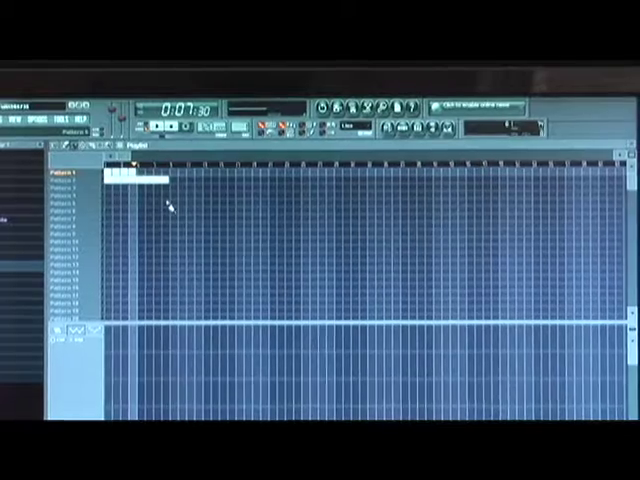